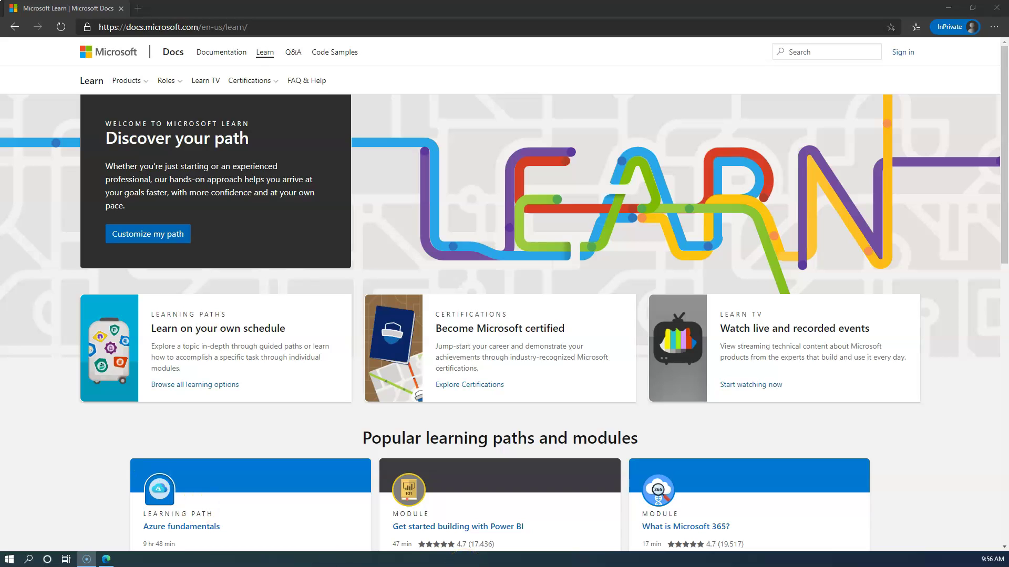
# Open the Azure for Students offer at aka.ms/students and choose Activate now.
pyautogui.click(137, 8)
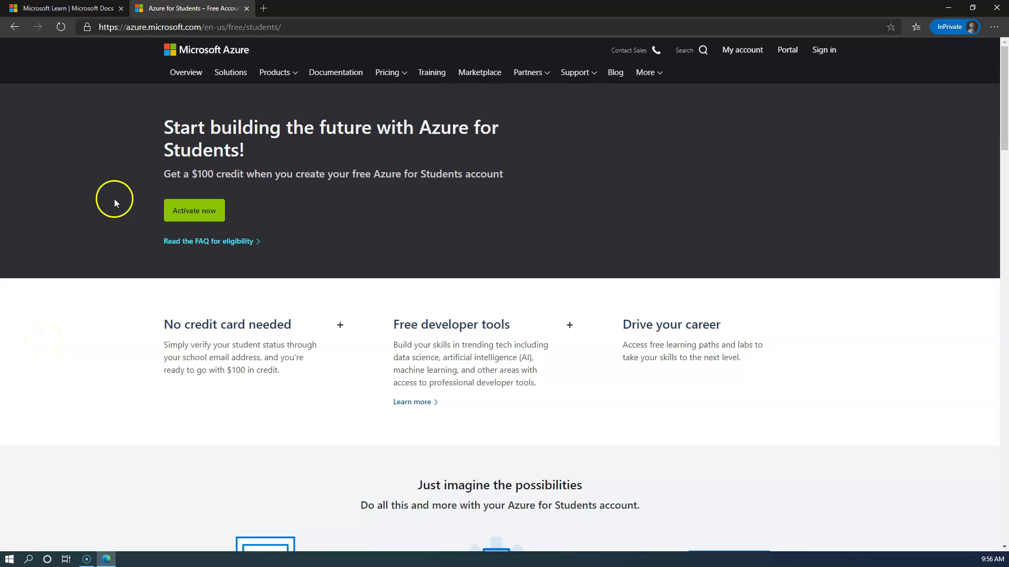
pyautogui.click(213, 221)
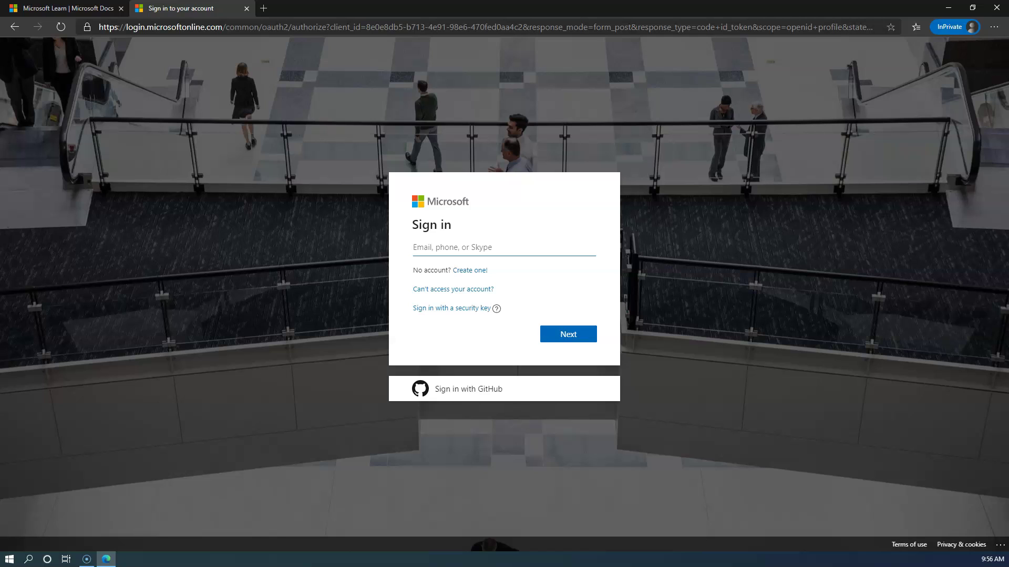
# Sign in with the student account's e-mail and password, choosing to stay signed in.
pyautogui.click(457, 249)
pyautogui.hotkey('ctrl', 'v')
pyautogui.click(560, 331)
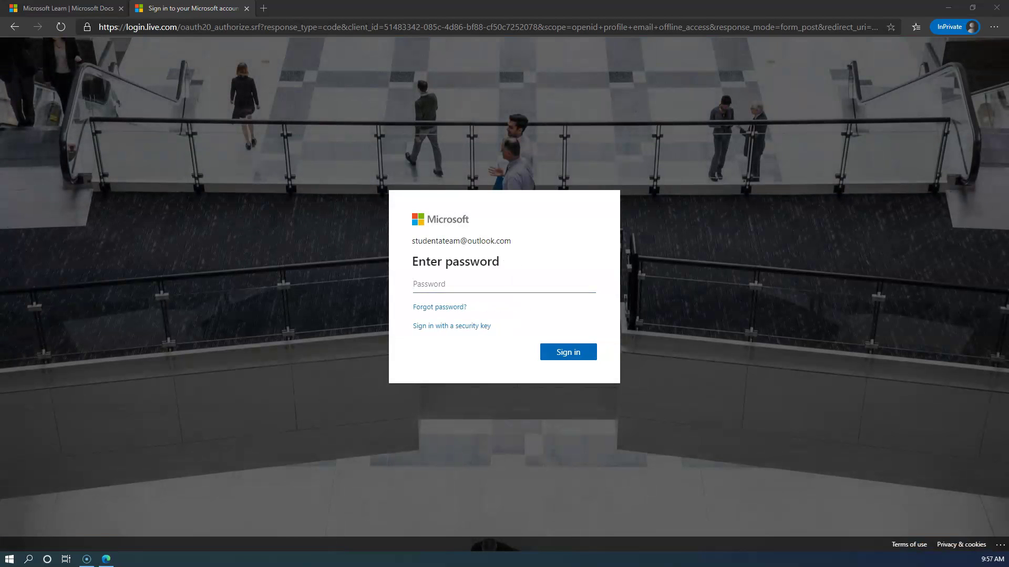
pyautogui.click(452, 283)
pyautogui.hotkey('ctrl', 'v')
pyautogui.click(569, 353)
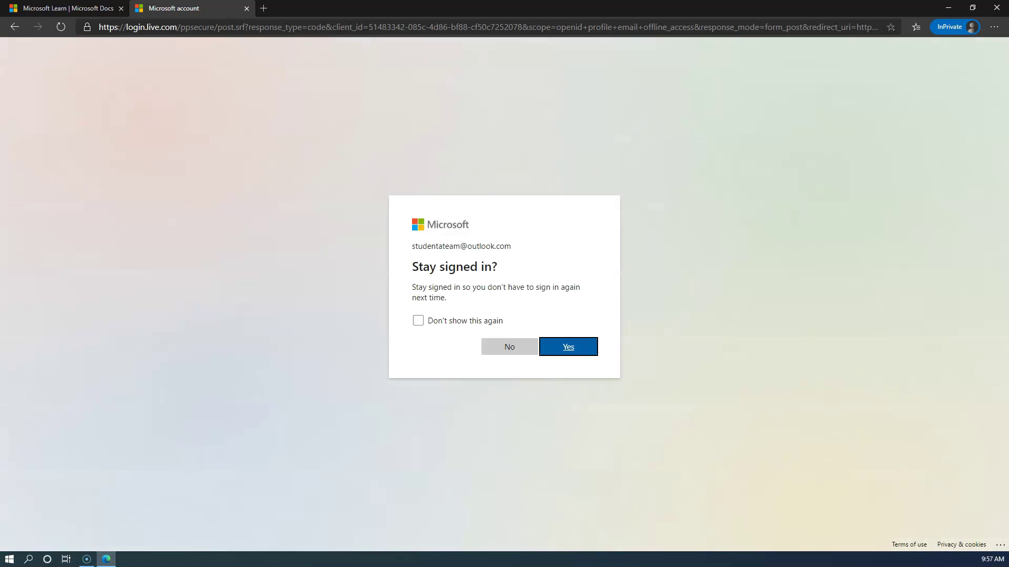
pyautogui.click(569, 345)
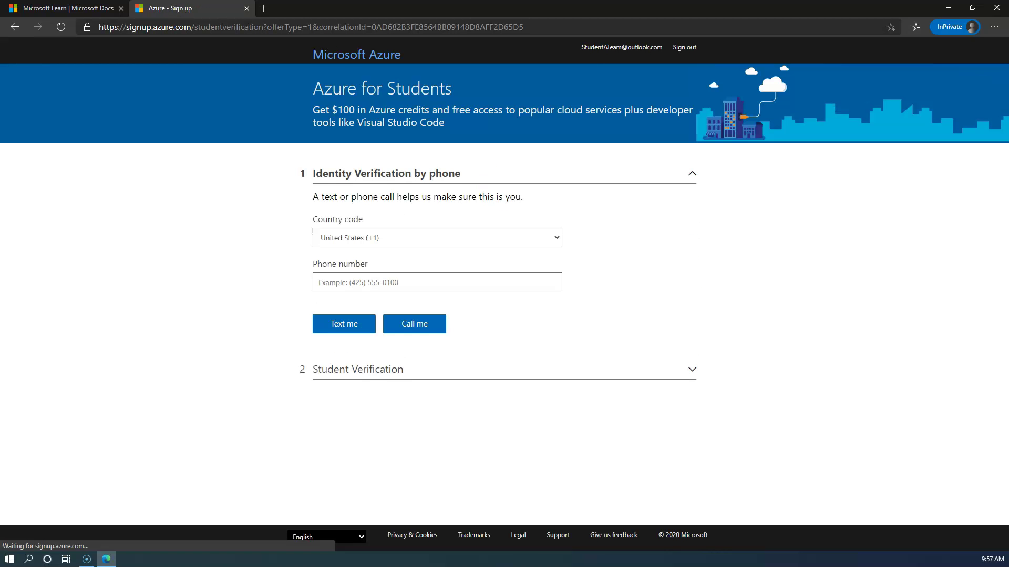
# Enter the phone number, request a text verification code, and fill in the received code.
pyautogui.click(490, 284)
pyautogui.write('21')
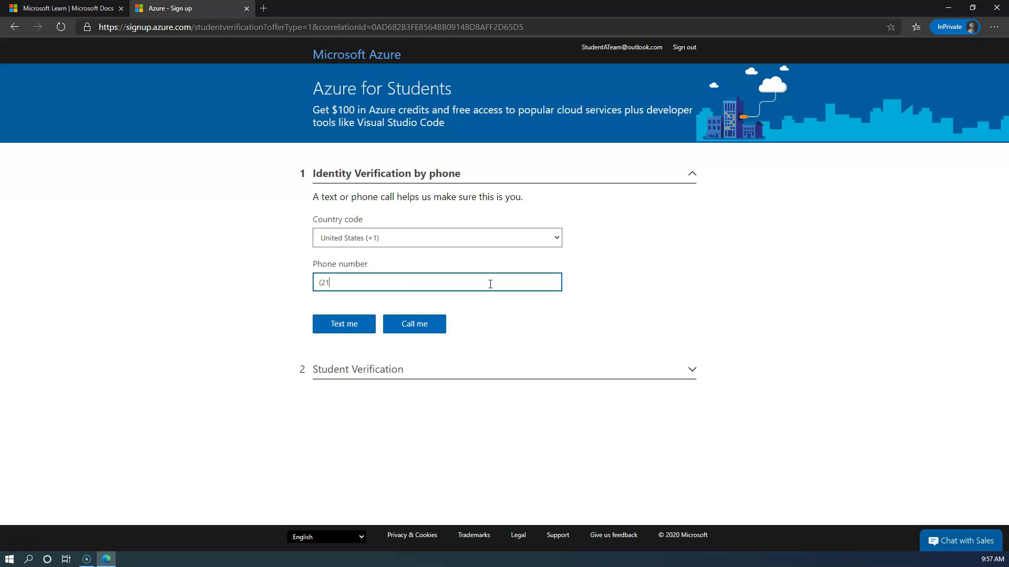
pyautogui.write('65550123')
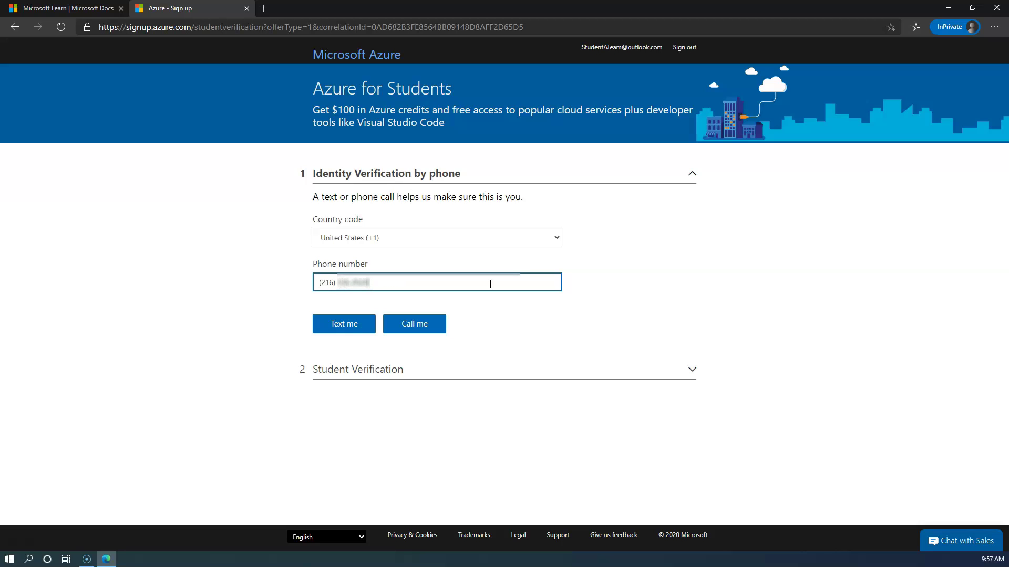
pyautogui.click(345, 322)
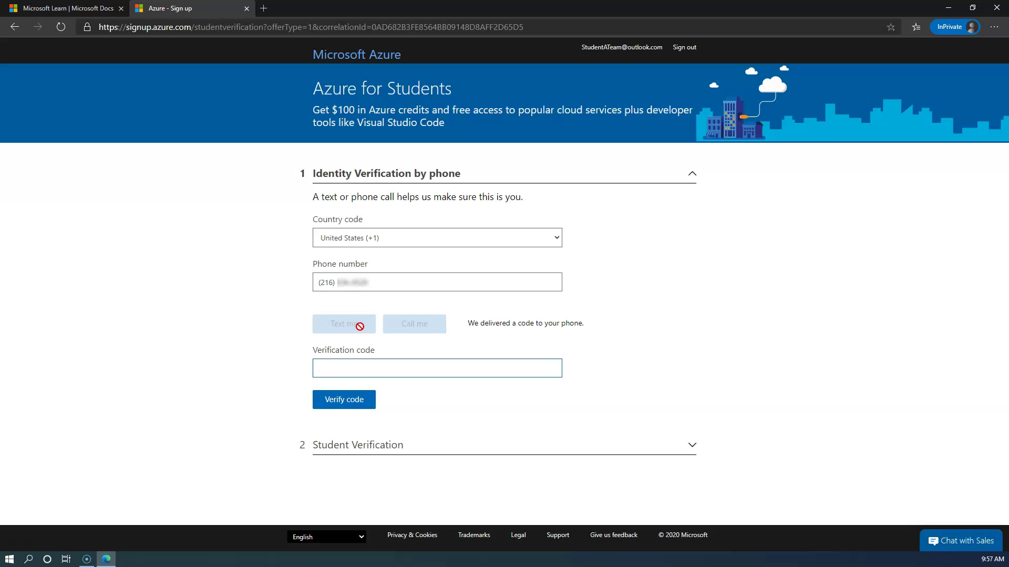
pyautogui.write('1234456')
# Submit the phone verification code and keep School email address as the verification method.
pyautogui.click(371, 406)
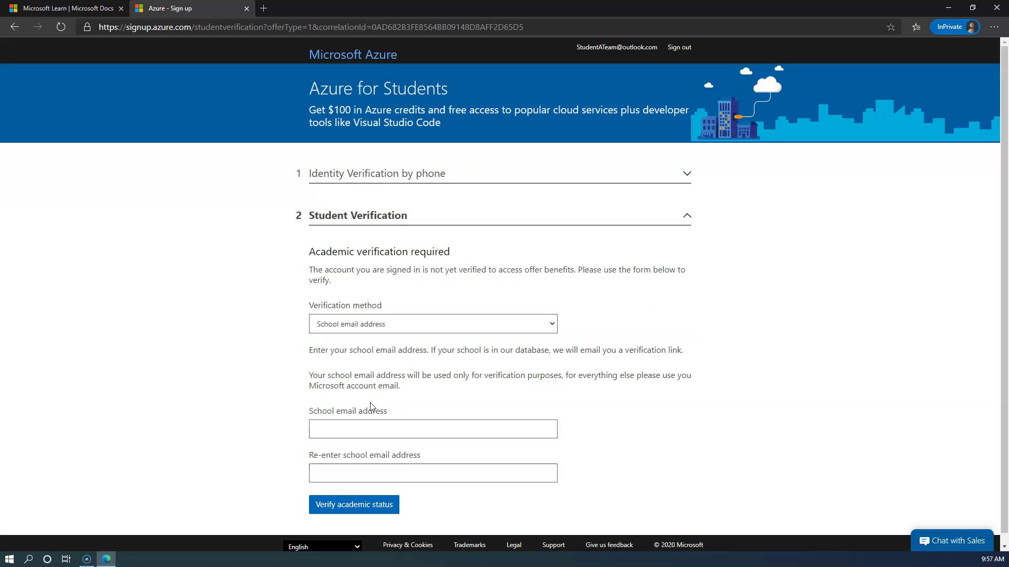
pyautogui.scroll(-1, 625, 413)
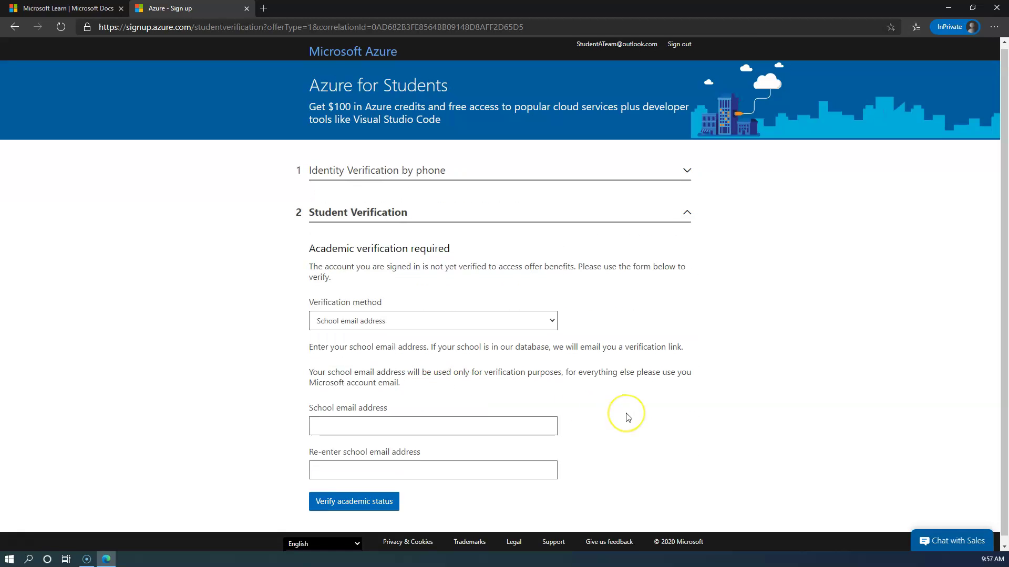
pyautogui.click(551, 315)
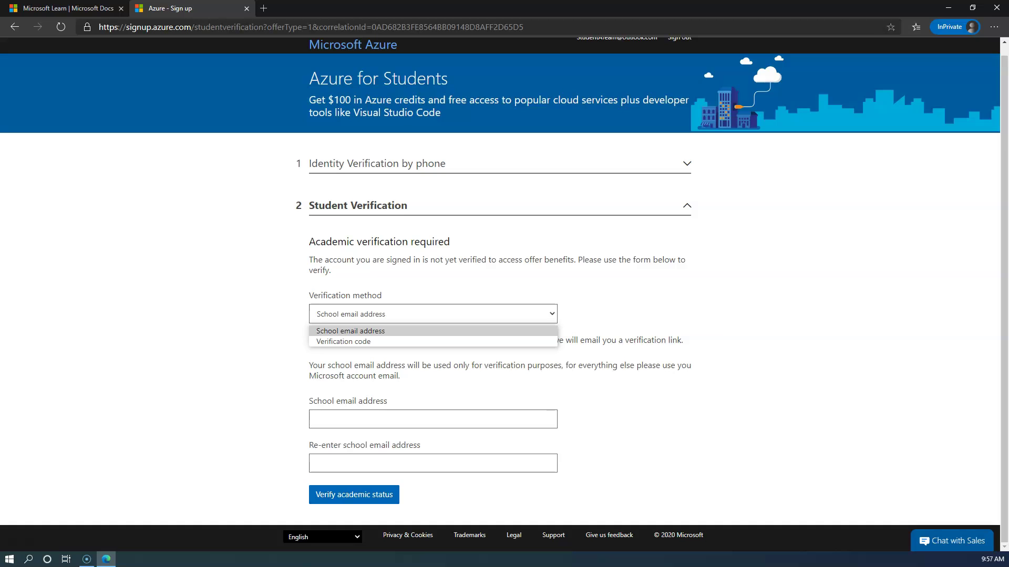
pyautogui.click(552, 314)
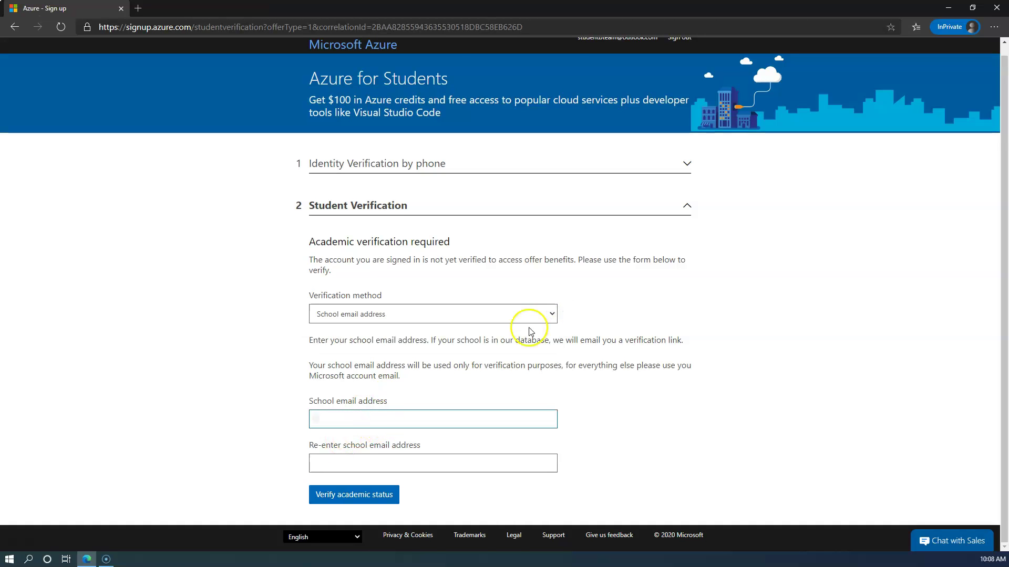
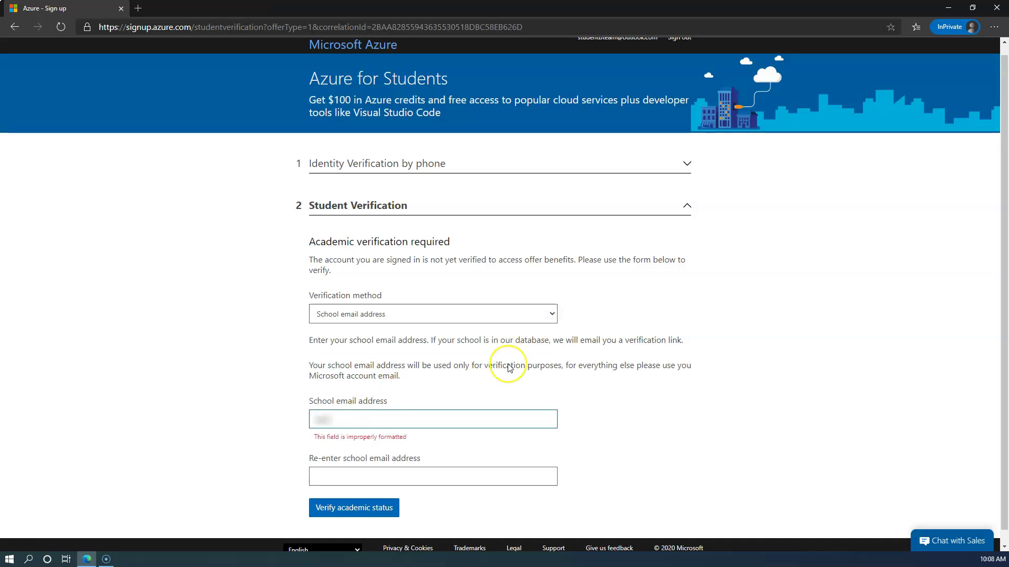
# Enter and confirm the school email address, then submit it to verify academic status.
pyautogui.press('Tab')
pyautogui.write('r')
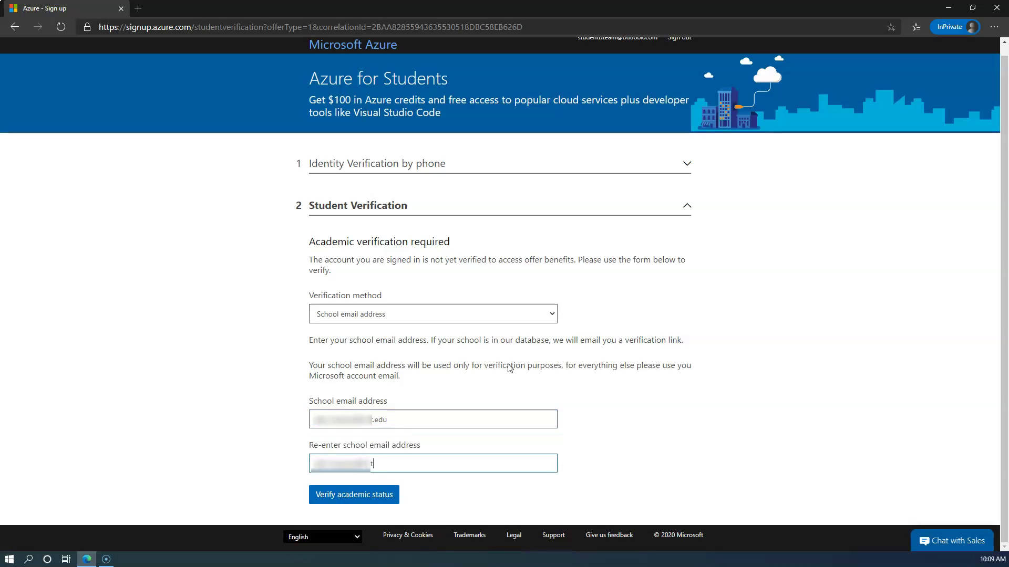
pyautogui.write('edu')
pyautogui.click(394, 499)
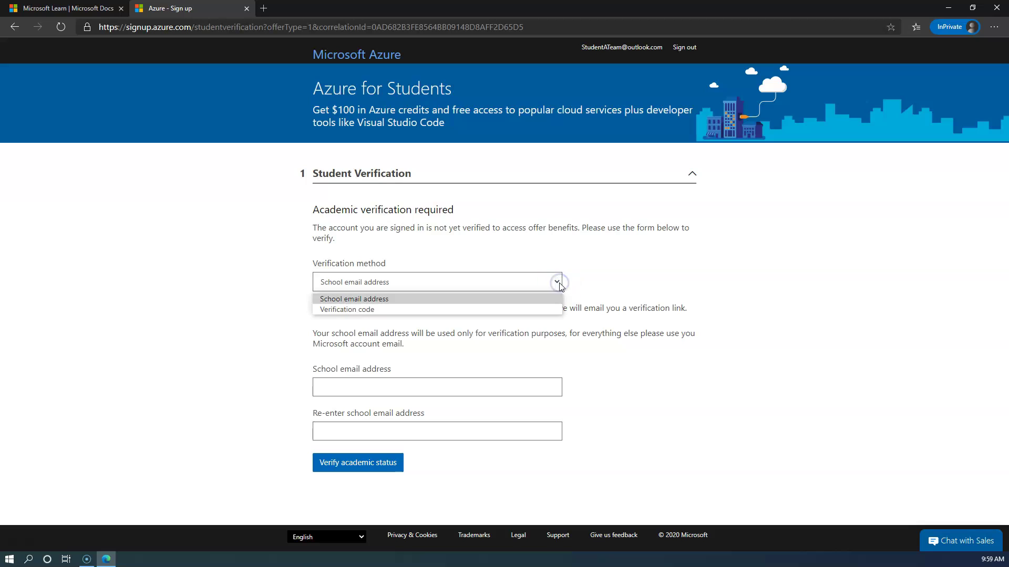
# Switch the verification method to Verification code, paste the 25-digit code, and verify.
pyautogui.click(541, 310)
pyautogui.click(519, 321)
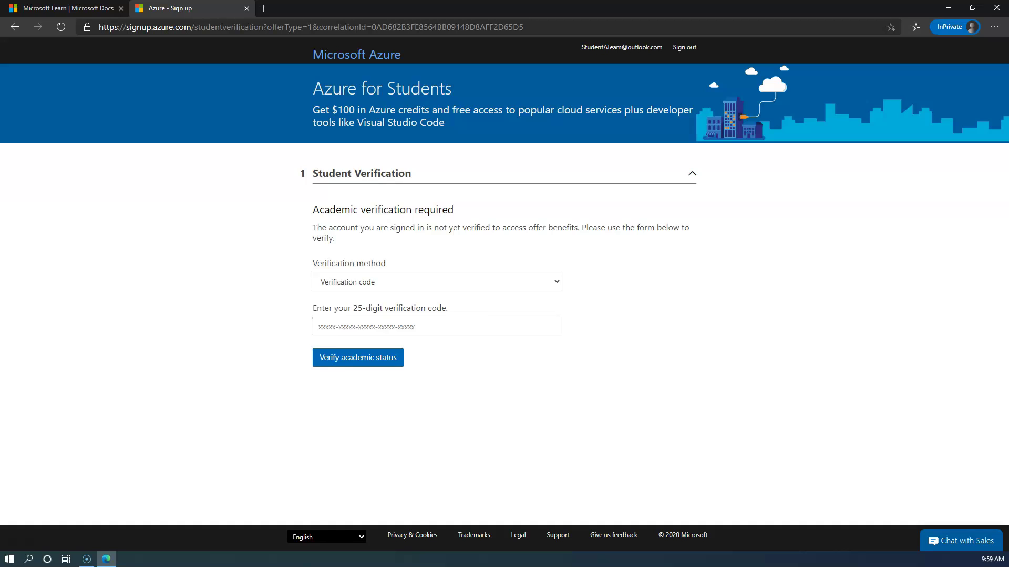
pyautogui.click(516, 322)
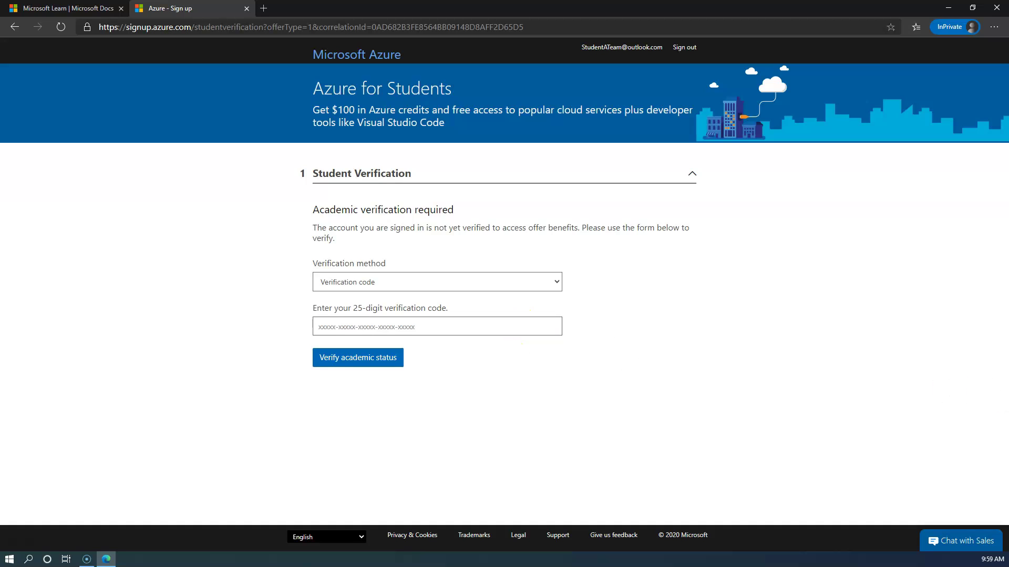
pyautogui.click(445, 324)
pyautogui.hotkey('ctrl', 'v')
pyautogui.click(393, 362)
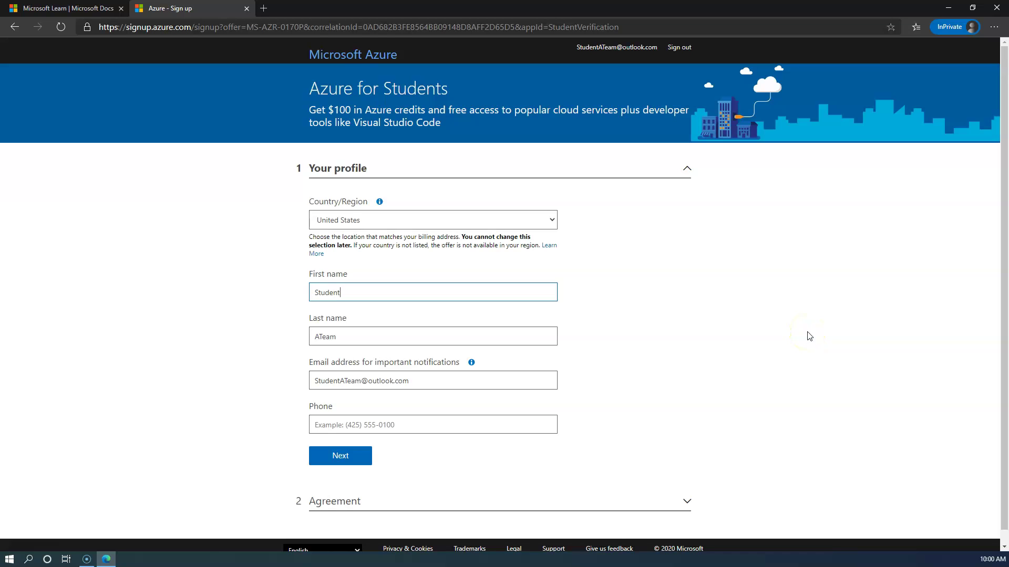
# Add the phone number to the profile's Phone field and submit the profile details.
pyautogui.scroll(-1, 809, 336)
pyautogui.click(457, 411)
pyautogui.write('4255550100')
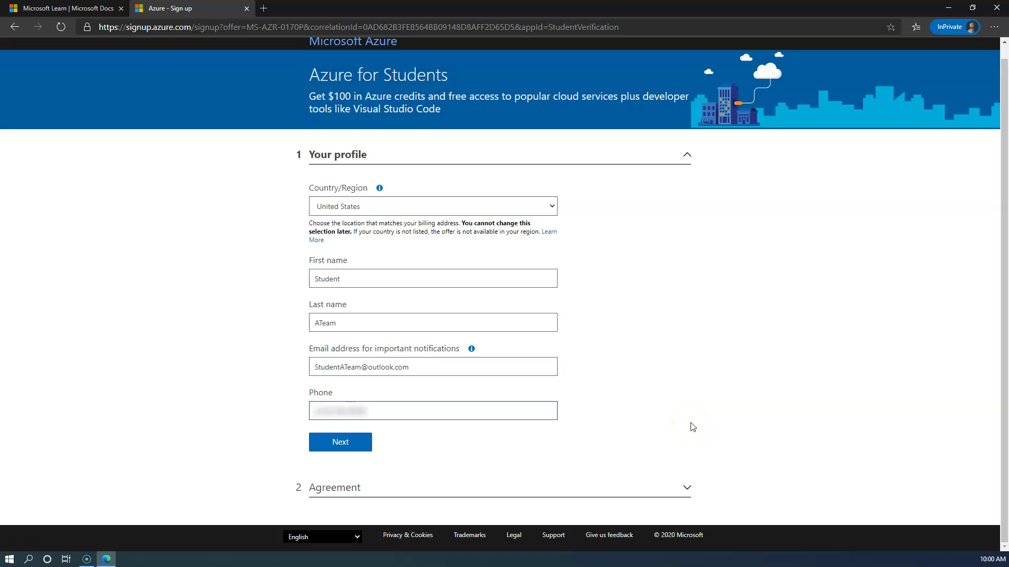
pyautogui.click(359, 443)
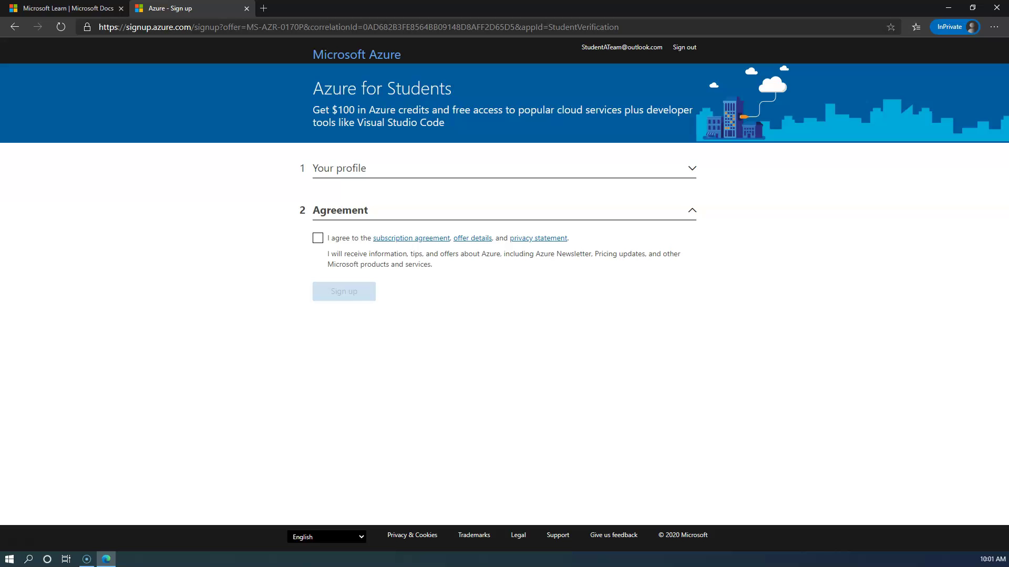
# Accept the subscription agreement and offer terms, then complete the Azure for Students sign-up.
pyautogui.click(318, 239)
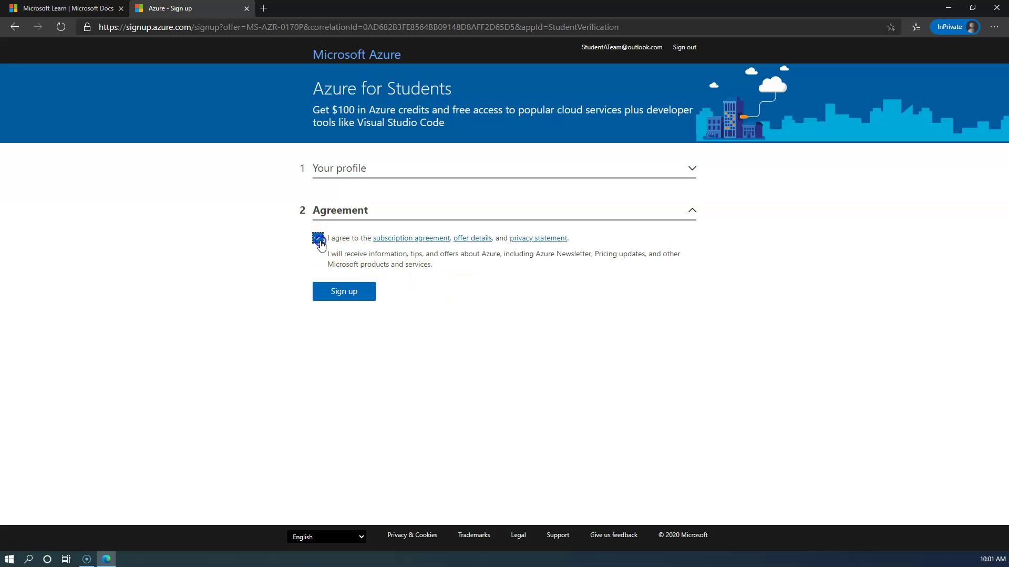
pyautogui.click(359, 292)
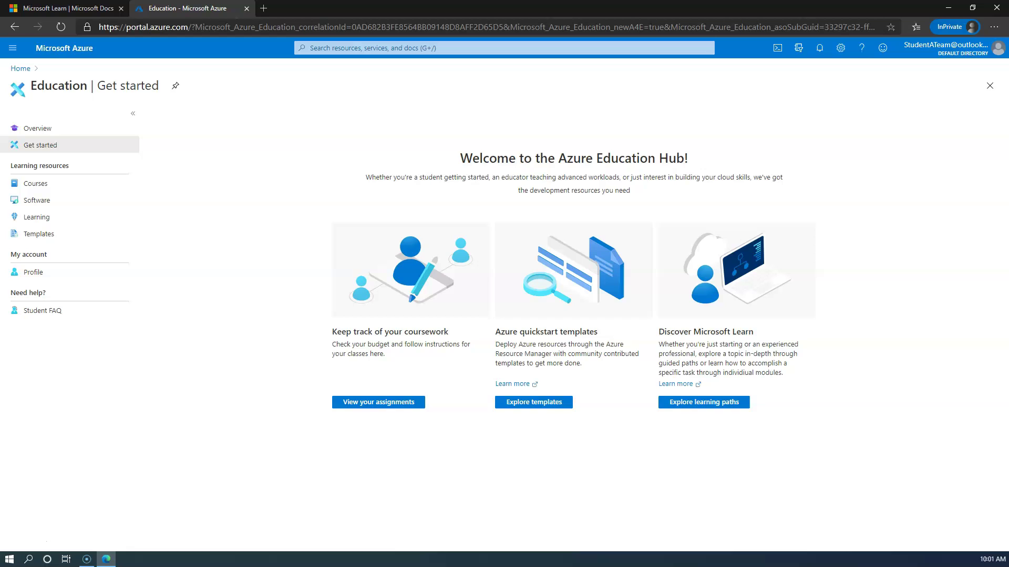
# Return to the portal Home page and open Subscriptions under Navigate.
pyautogui.click(21, 69)
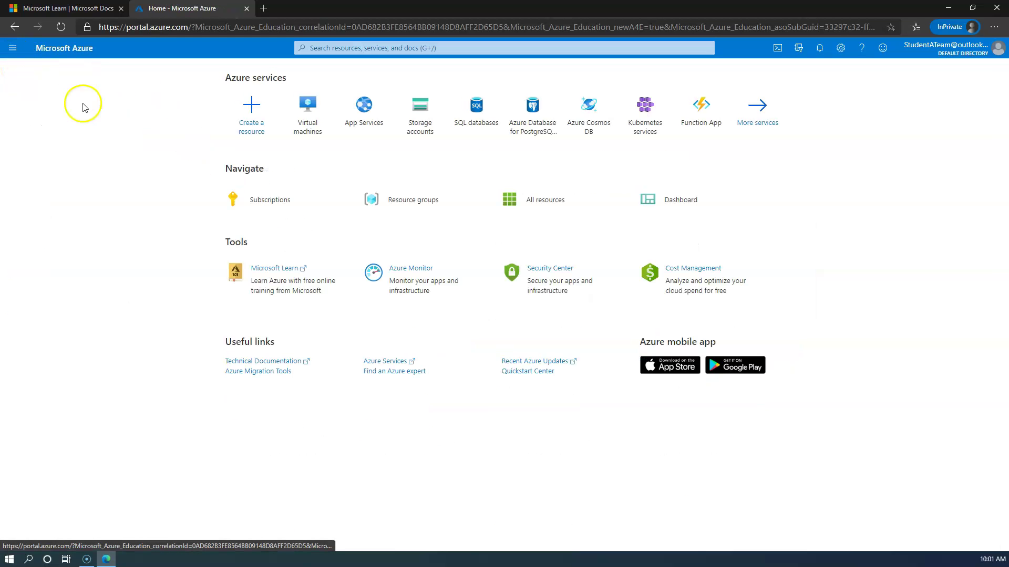
pyautogui.click(280, 200)
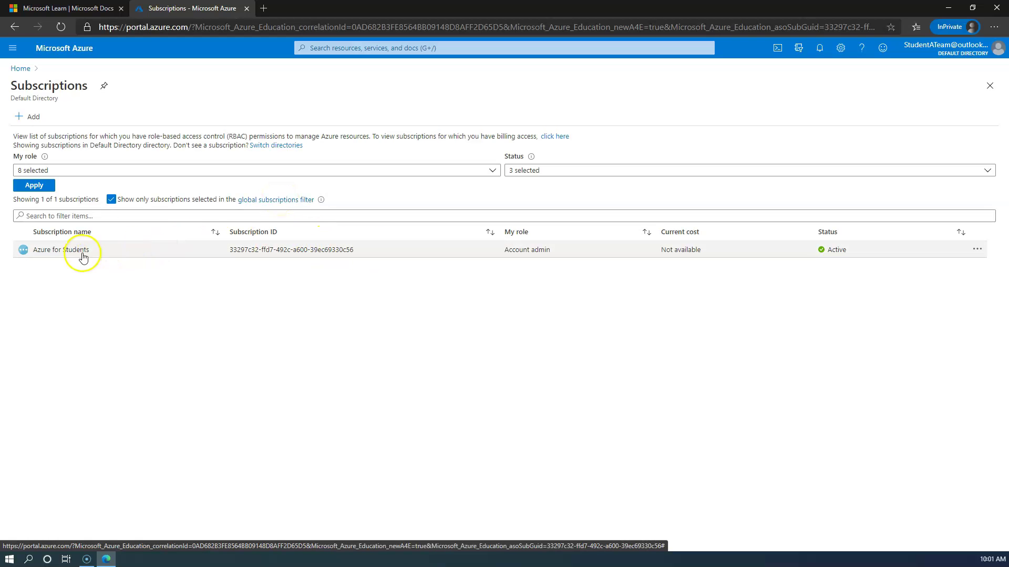
# Open the Azure for Students entry in the Subscriptions list to see its overview.
pyautogui.click(64, 252)
pyautogui.click(64, 252)
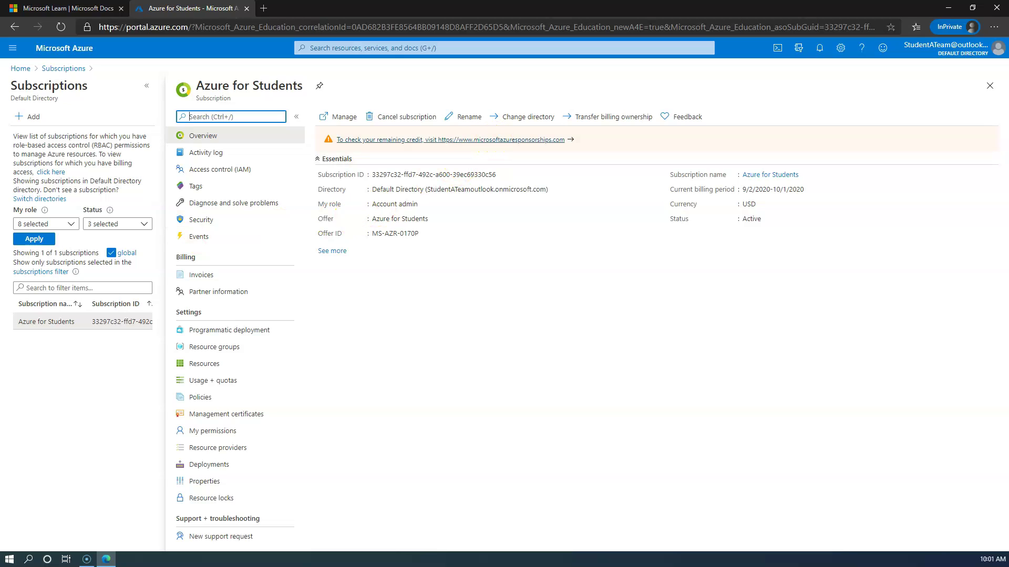
# Follow the 'To check your remaining credit' link to the Azure Sponsorships site.
pyautogui.click(496, 140)
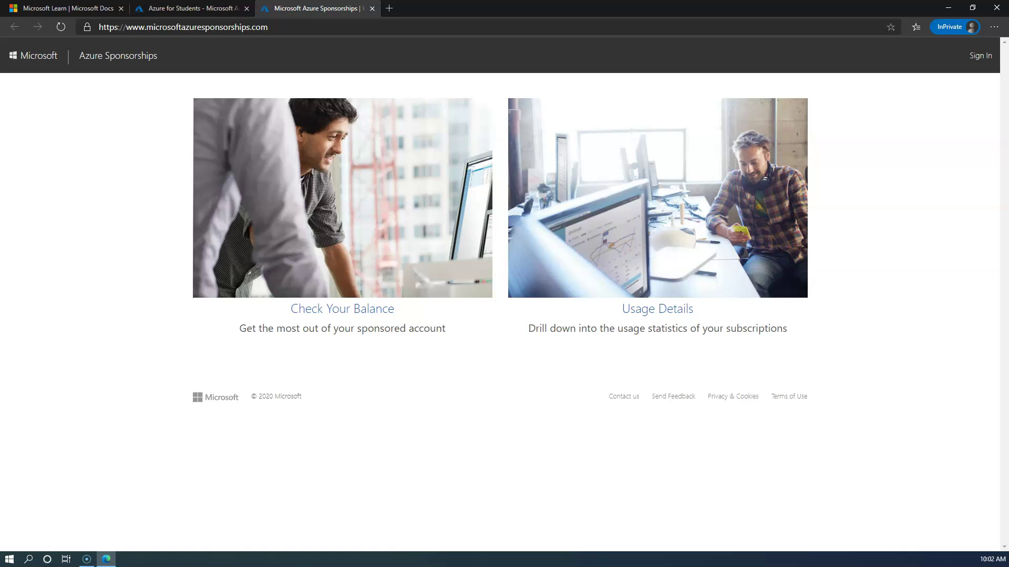
# Sign in to Microsoft Azure Sponsorships to reach the Check Your Balance and Usage Details options.
pyautogui.click(981, 57)
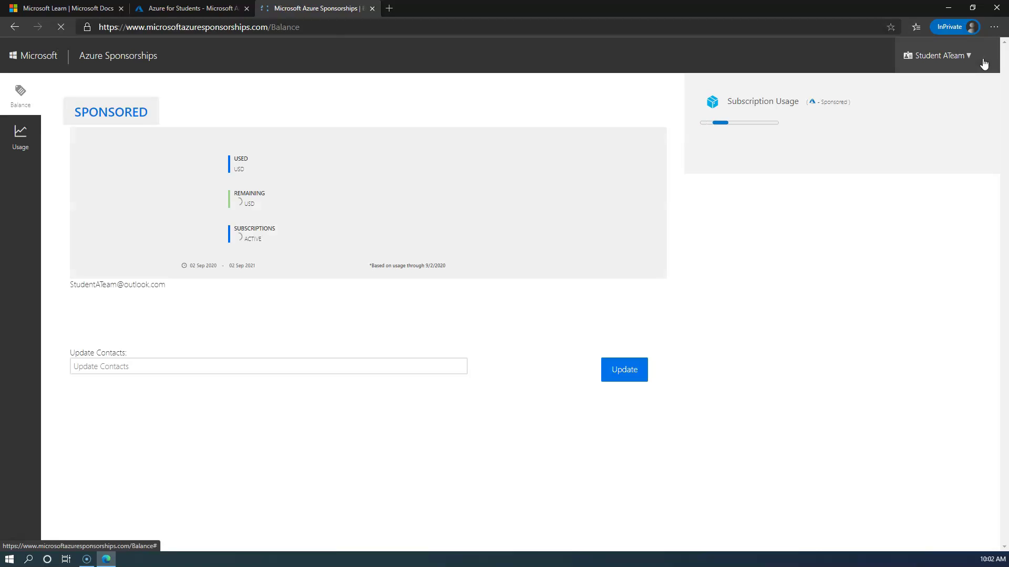